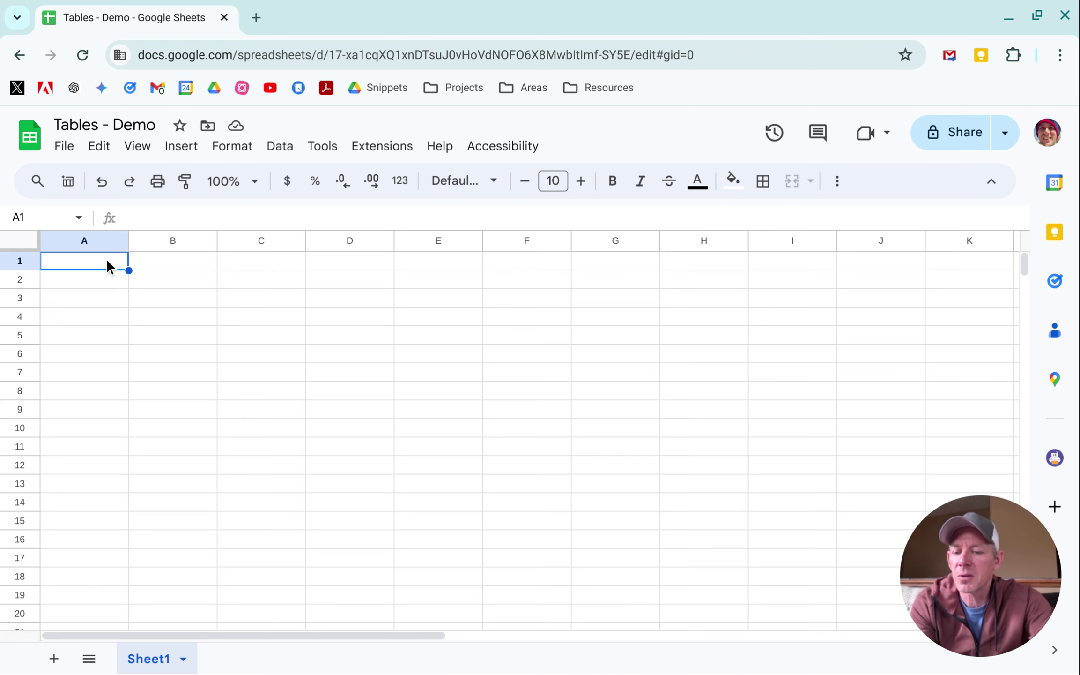
type("@")
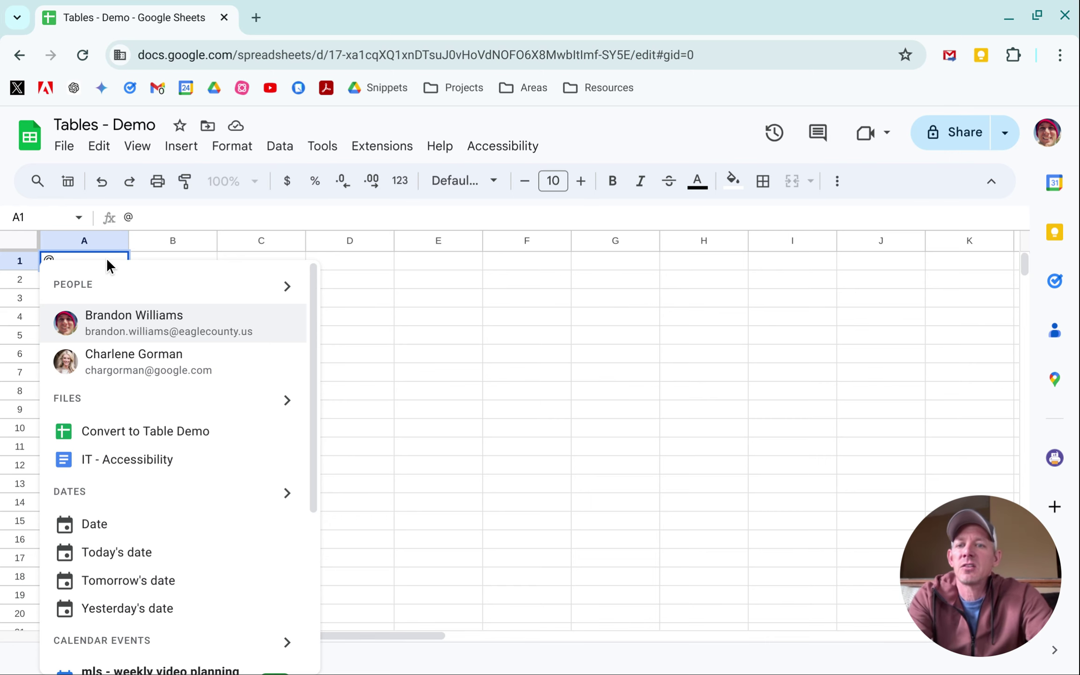
type("table")
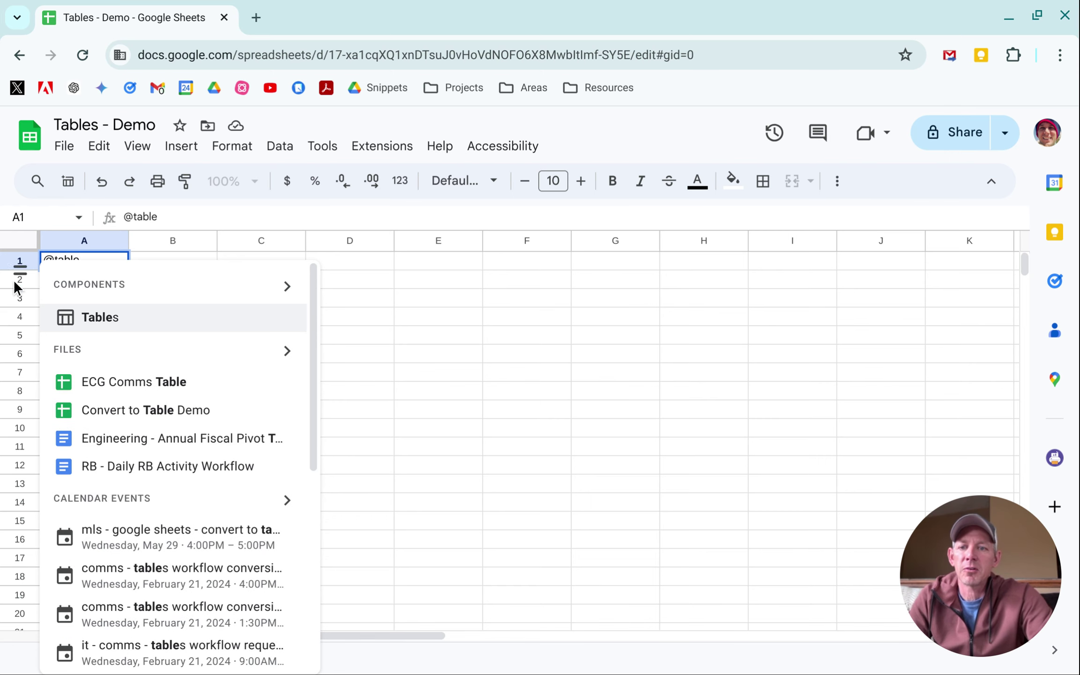
left_click(100, 318)
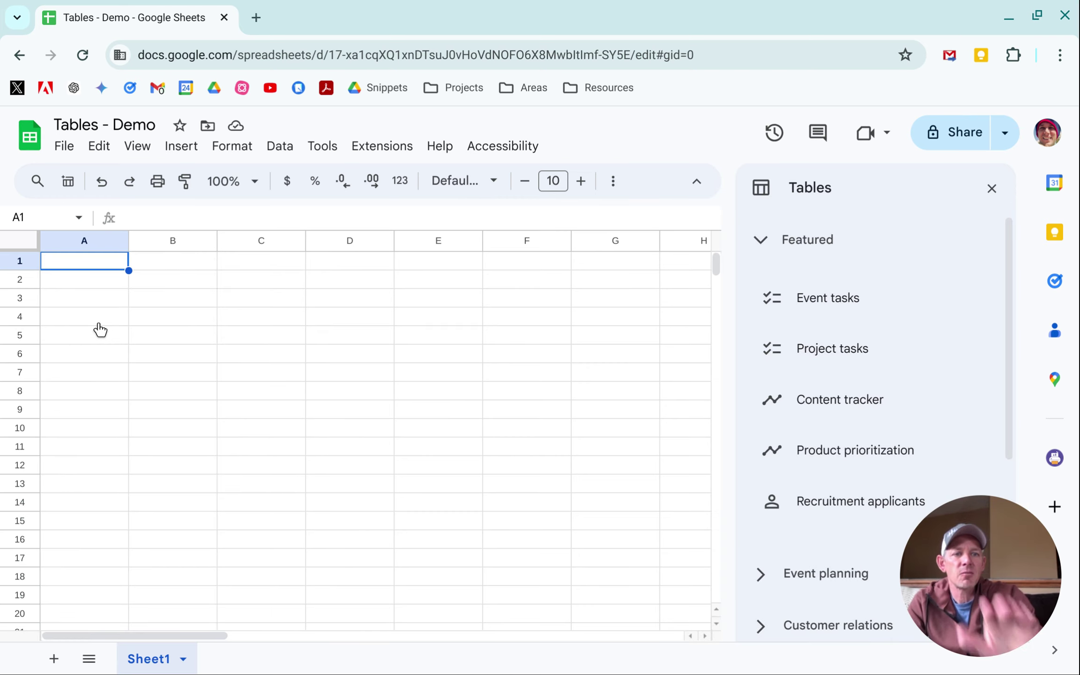
left_click_drag(1005, 530, 1020, 60)
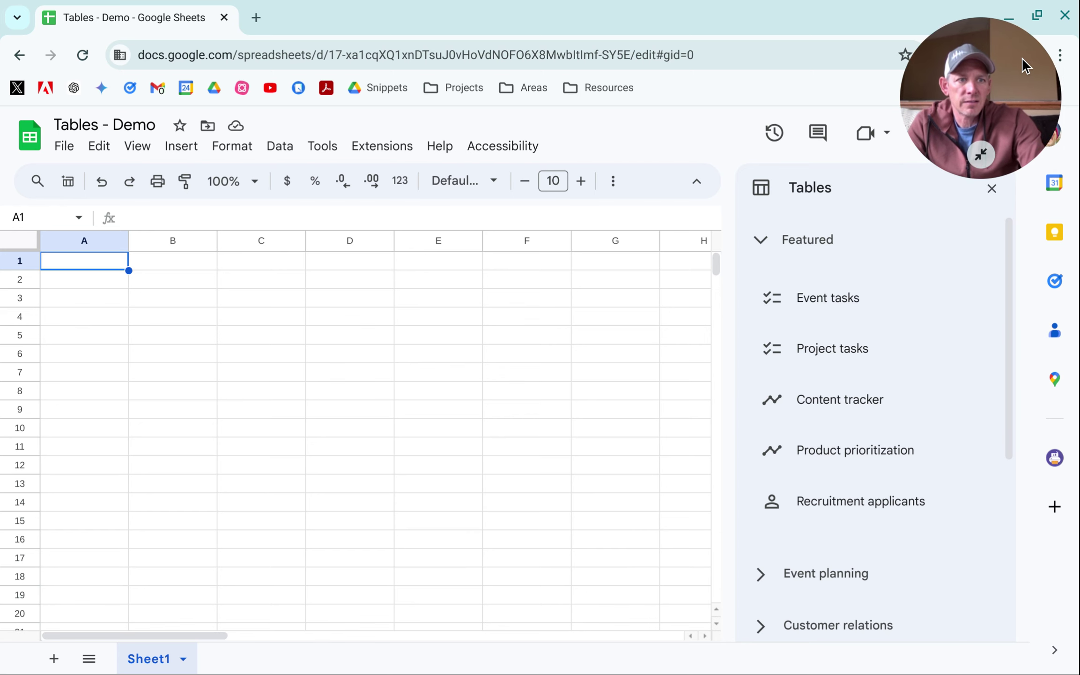
Insert the Event tasks template from Featured as table Event_tasks1 at A1.
left_click(778, 299)
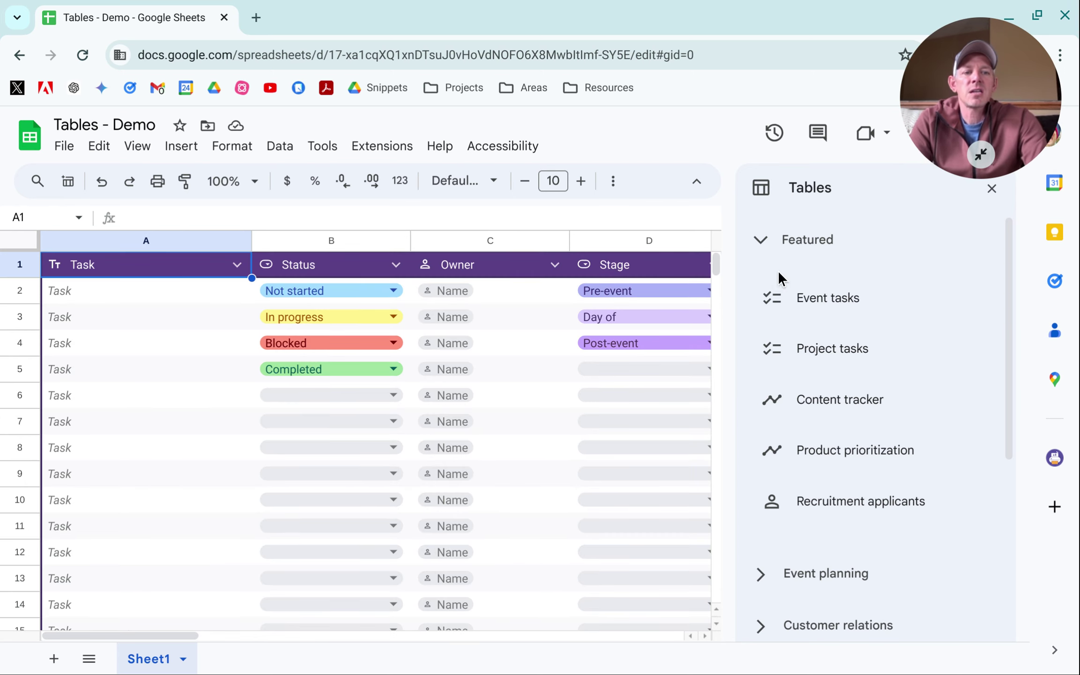
left_click(759, 249)
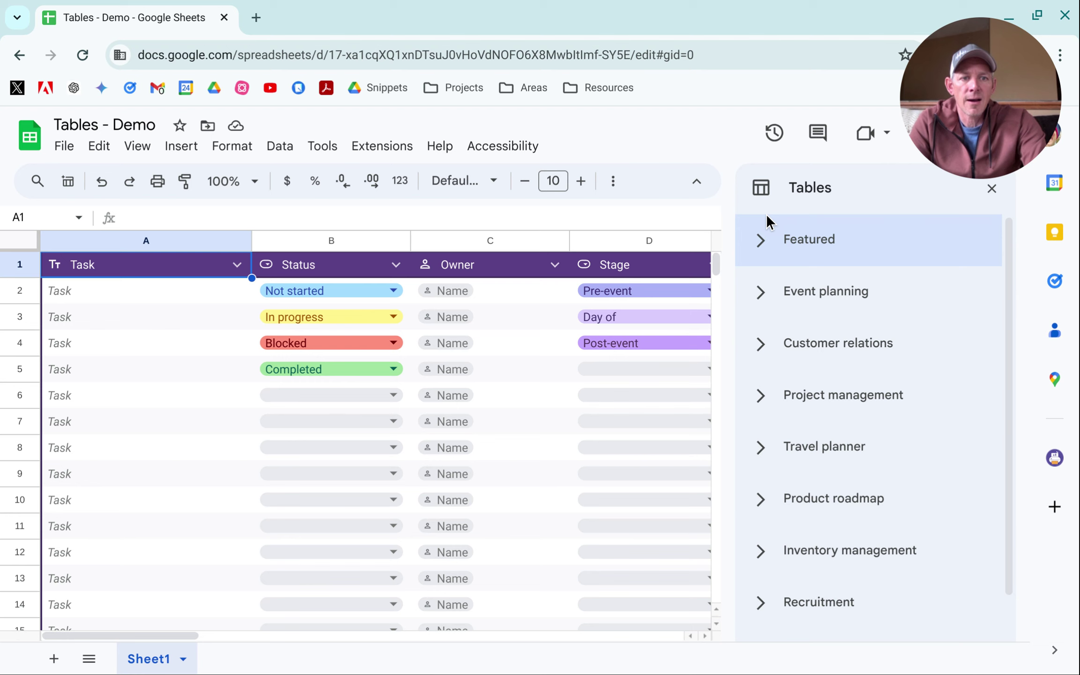
left_click(761, 239)
left_click(832, 304)
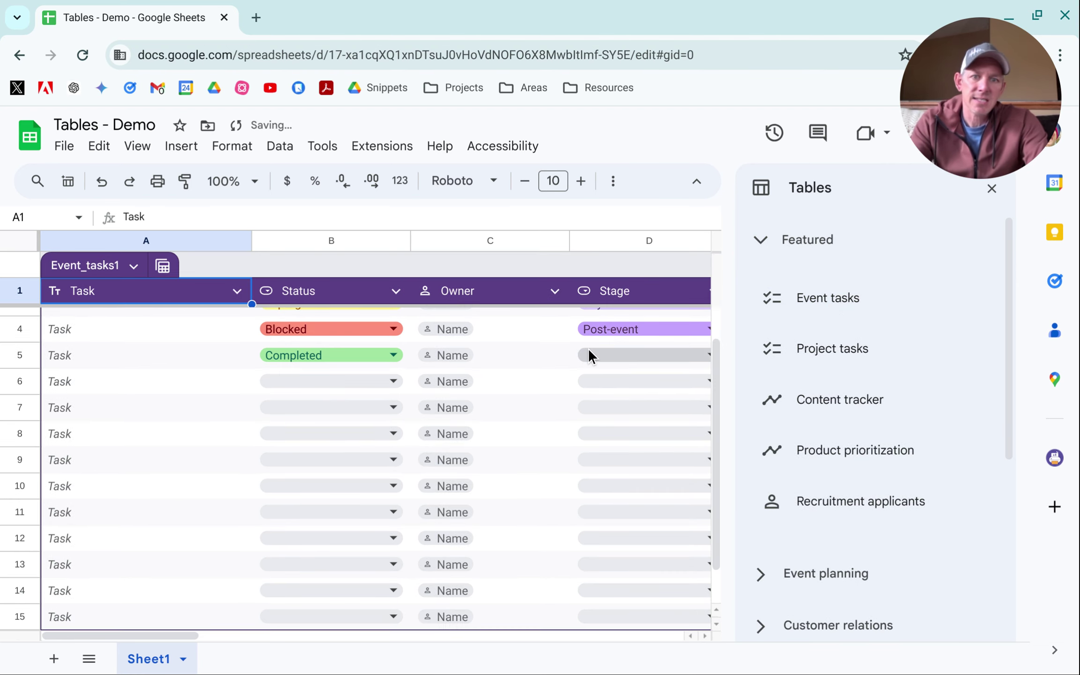
Expand the Event planning category and scroll on to the Customer relations templates.
mouse_move(755, 348)
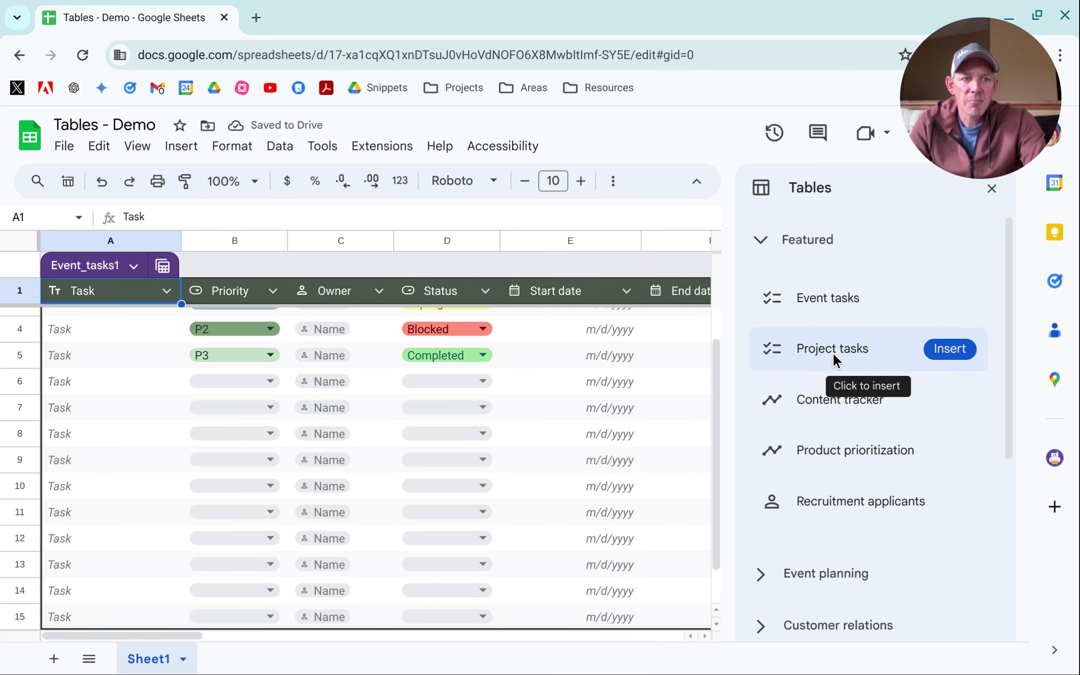
mouse_move(833, 390)
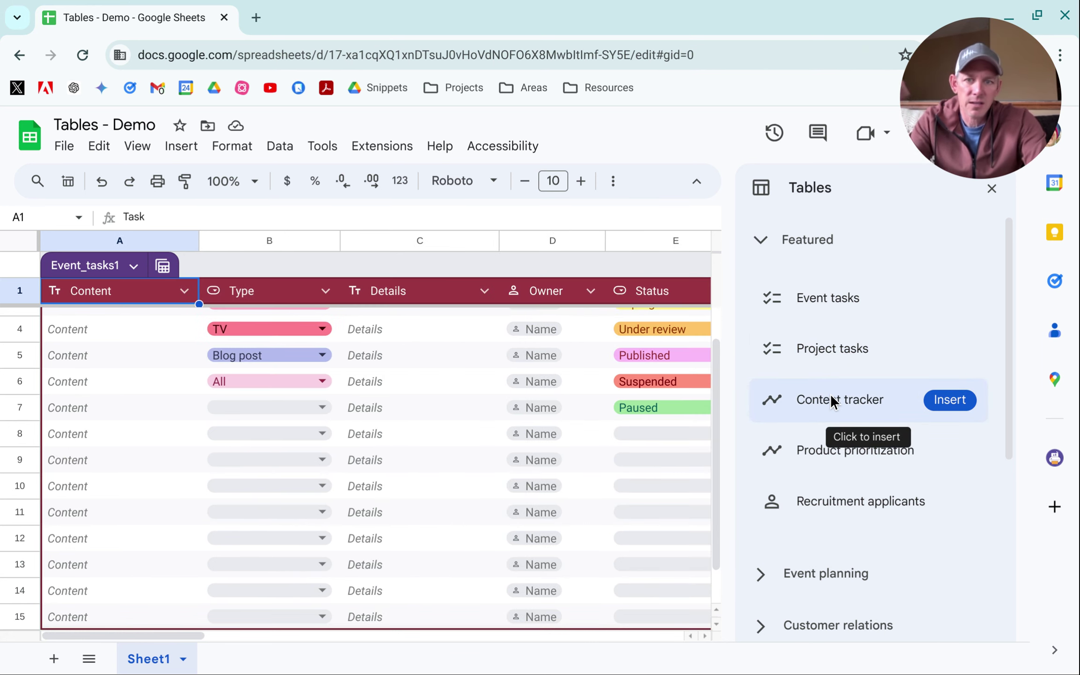
mouse_move(822, 450)
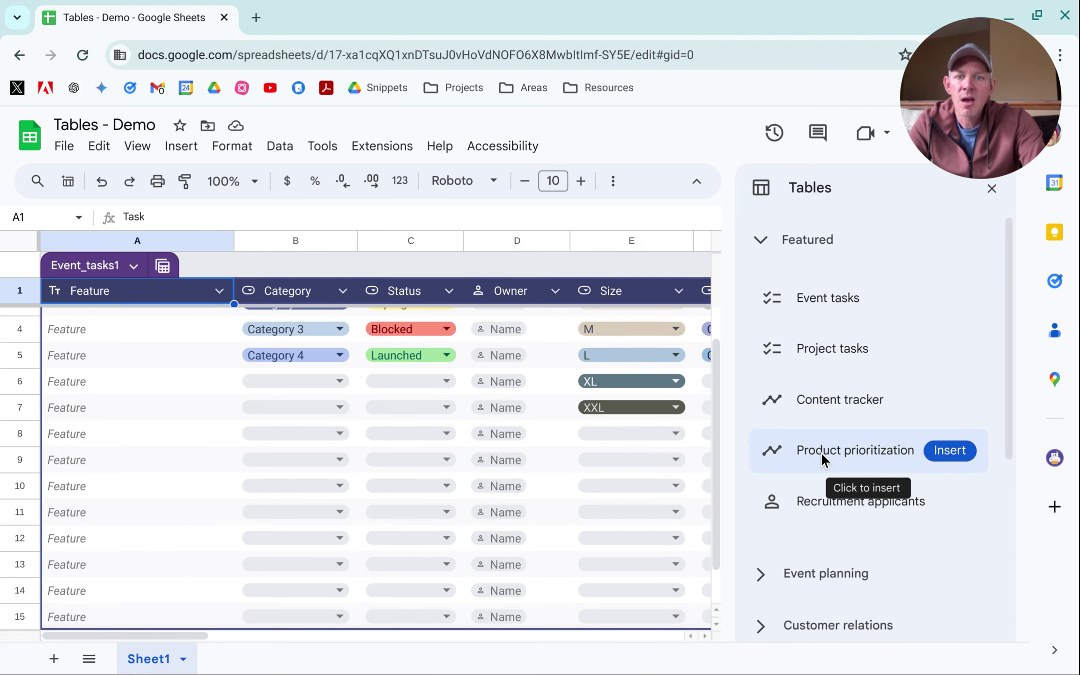
mouse_move(819, 498)
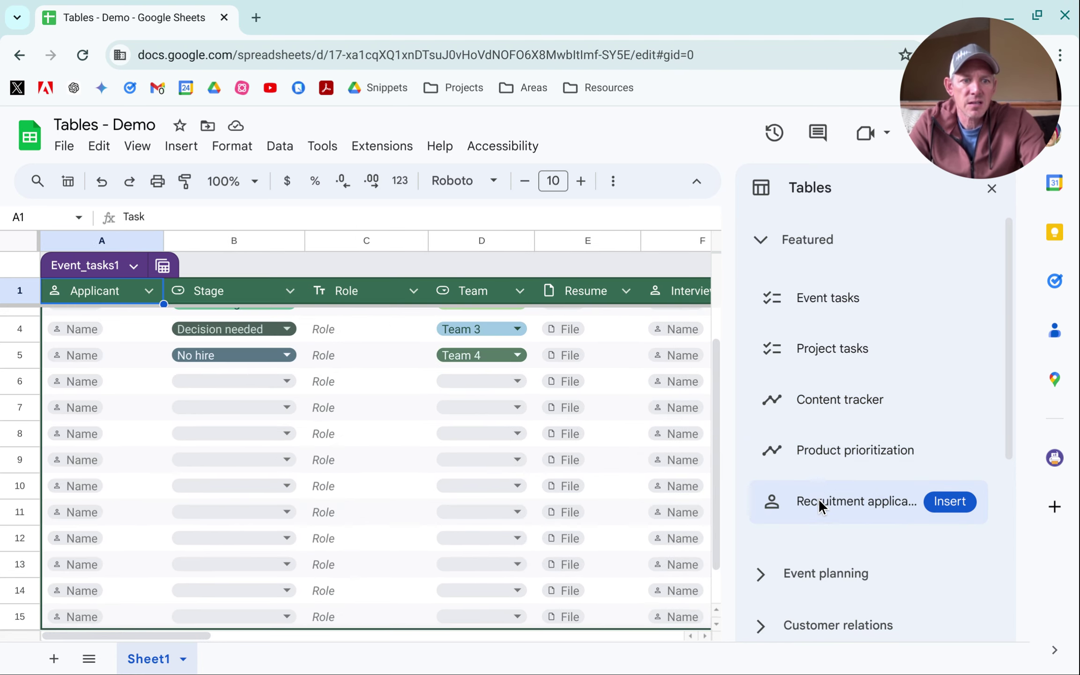
scroll(819, 500, "down", 2)
scroll(820, 501, "down", 3)
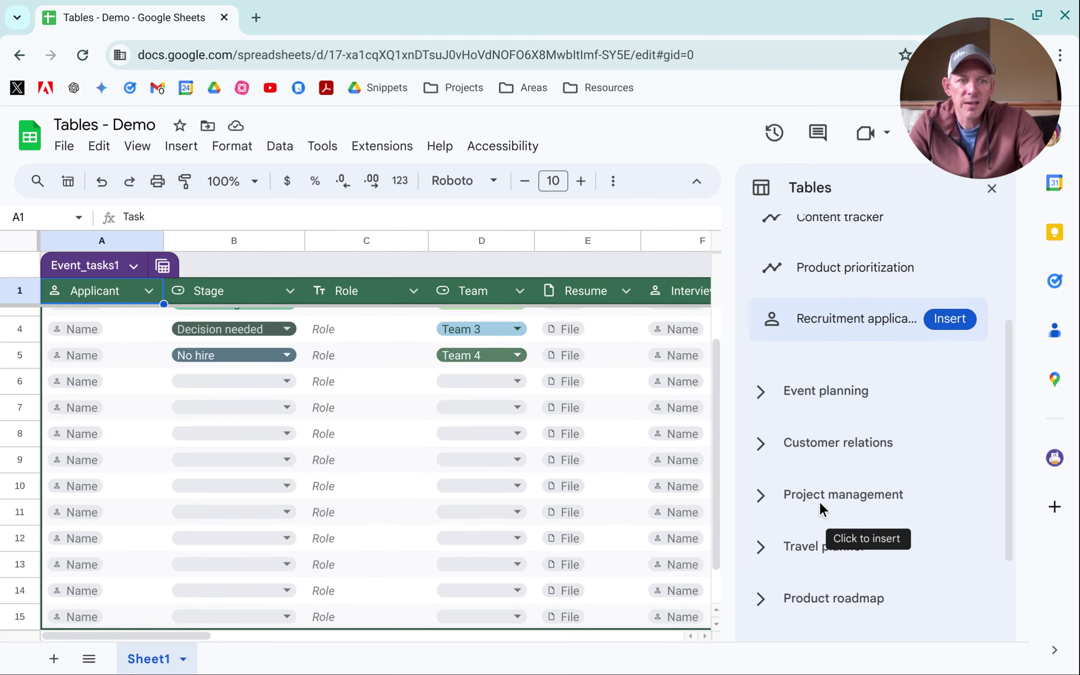
left_click(782, 382)
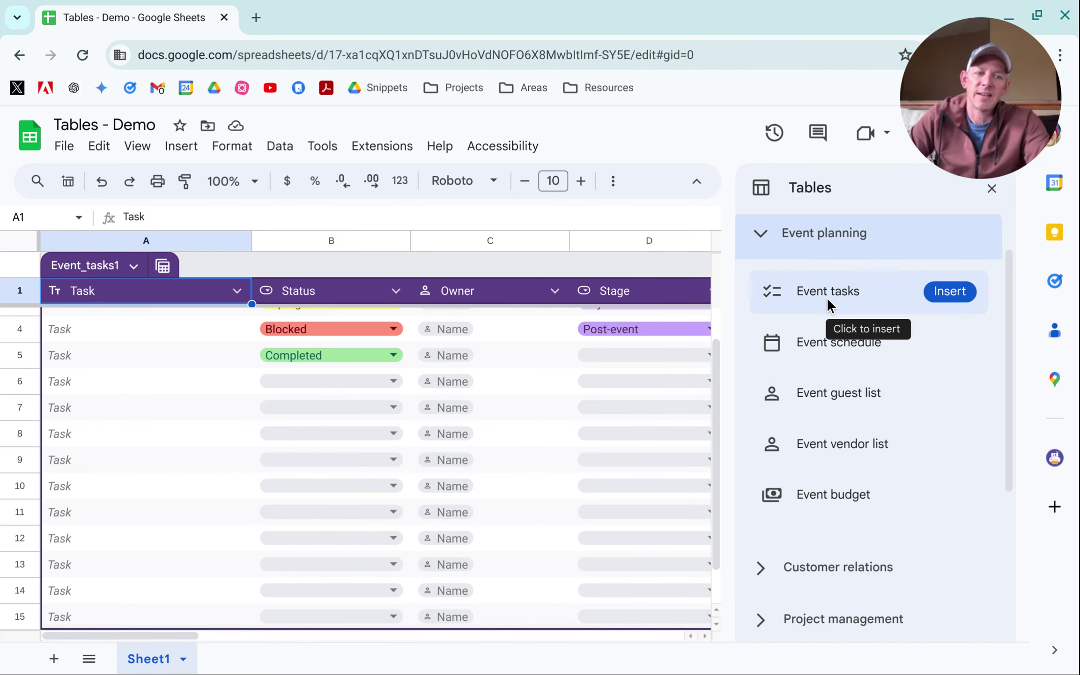
mouse_move(835, 357)
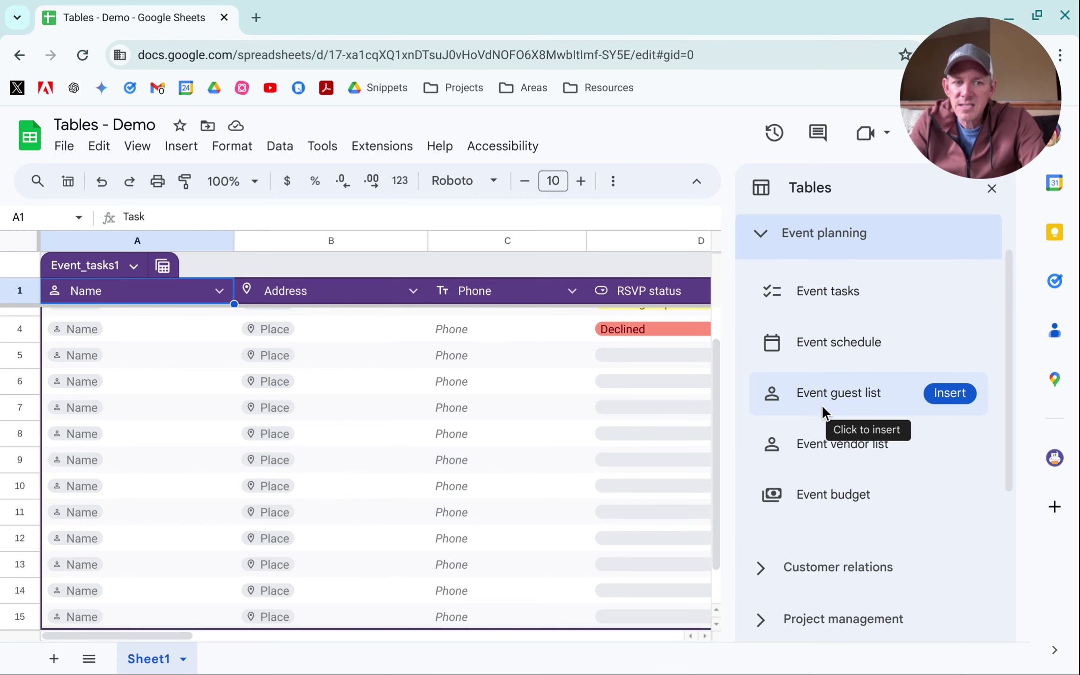
mouse_move(834, 518)
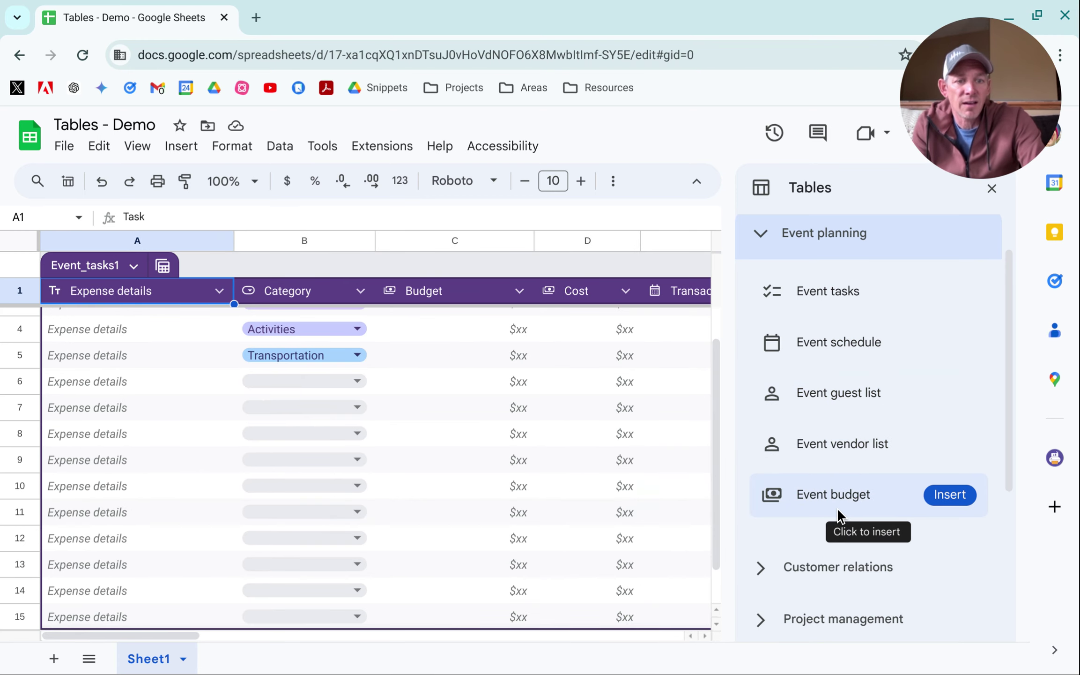
scroll(837, 508, "down", 3)
Browse the Customer relations, Project management and Travel planner template categories.
left_click(755, 431)
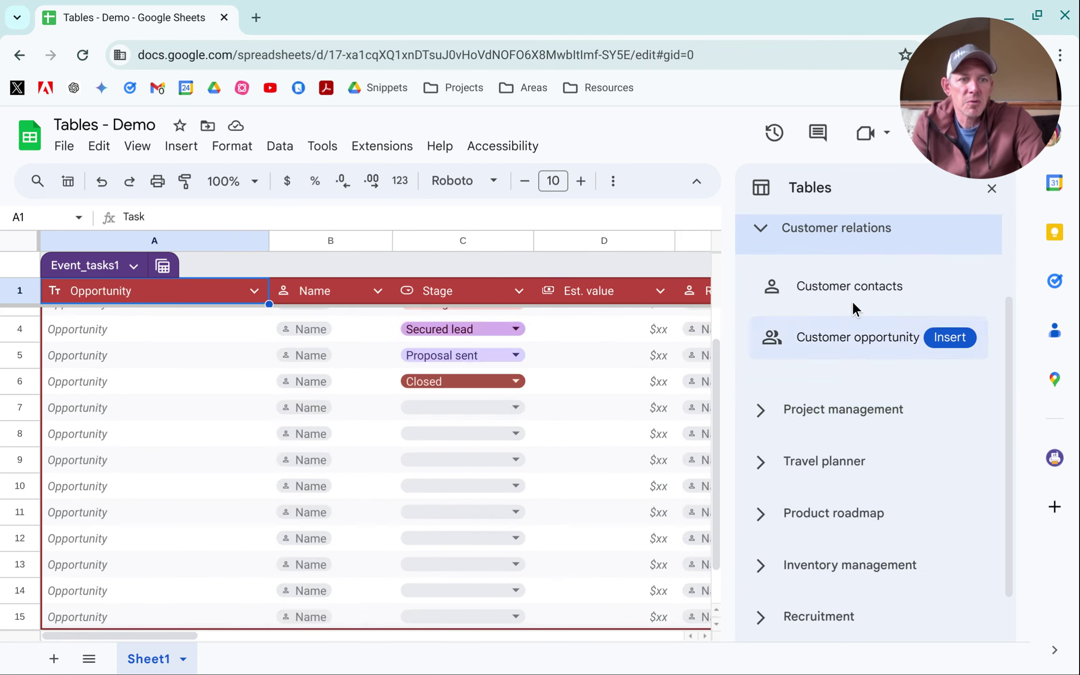
mouse_move(861, 306)
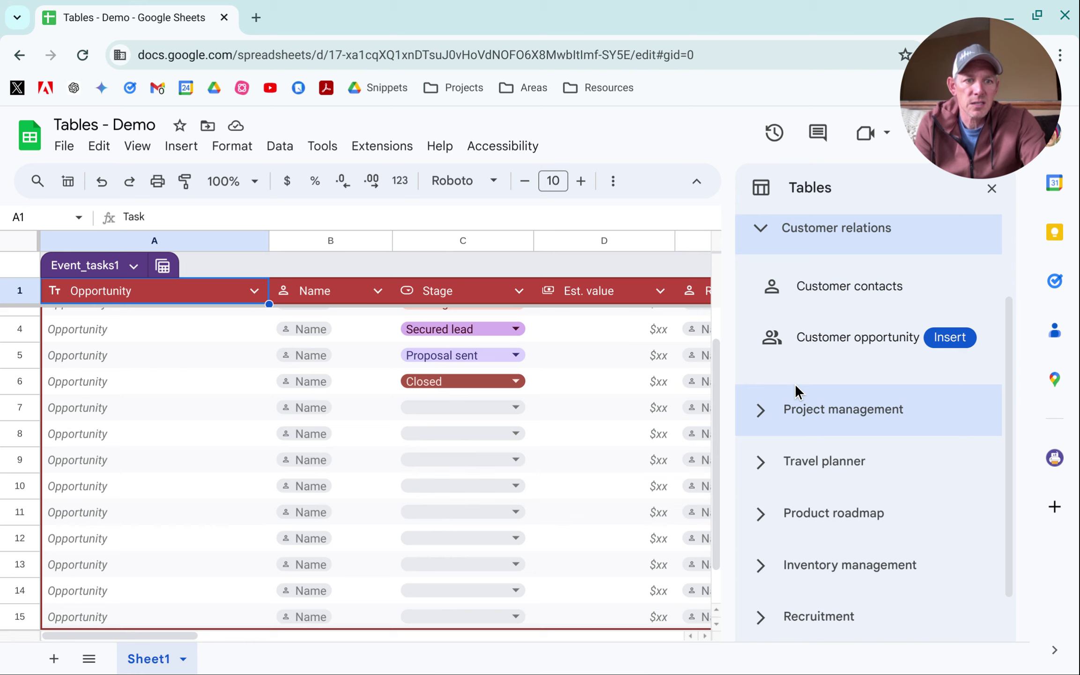
left_click(759, 409)
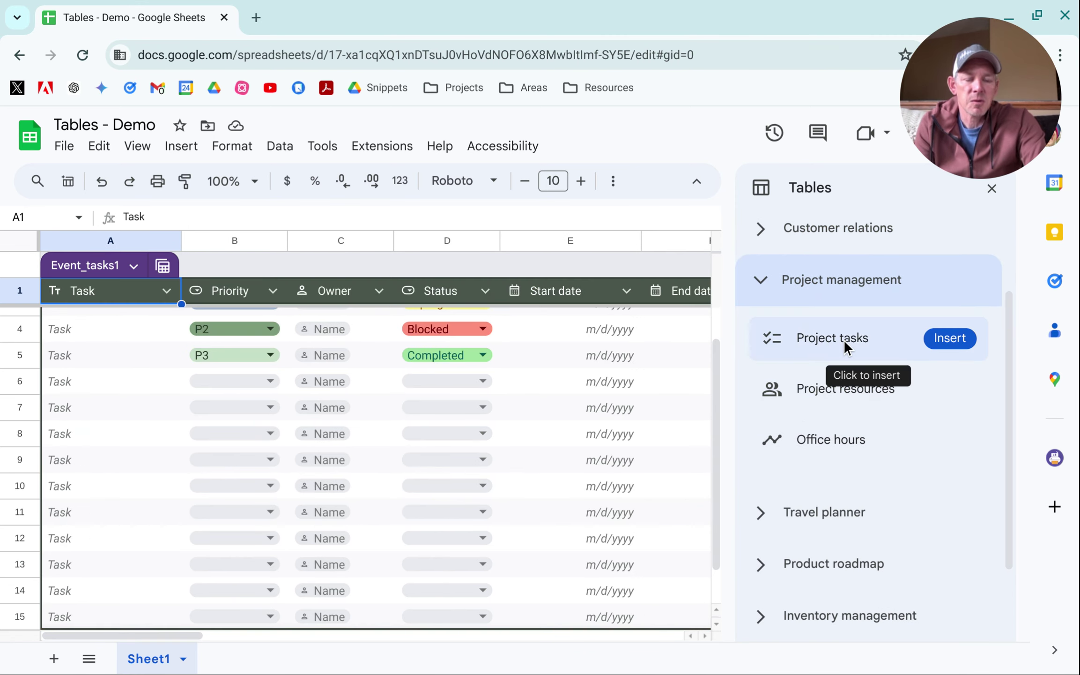
mouse_move(840, 385)
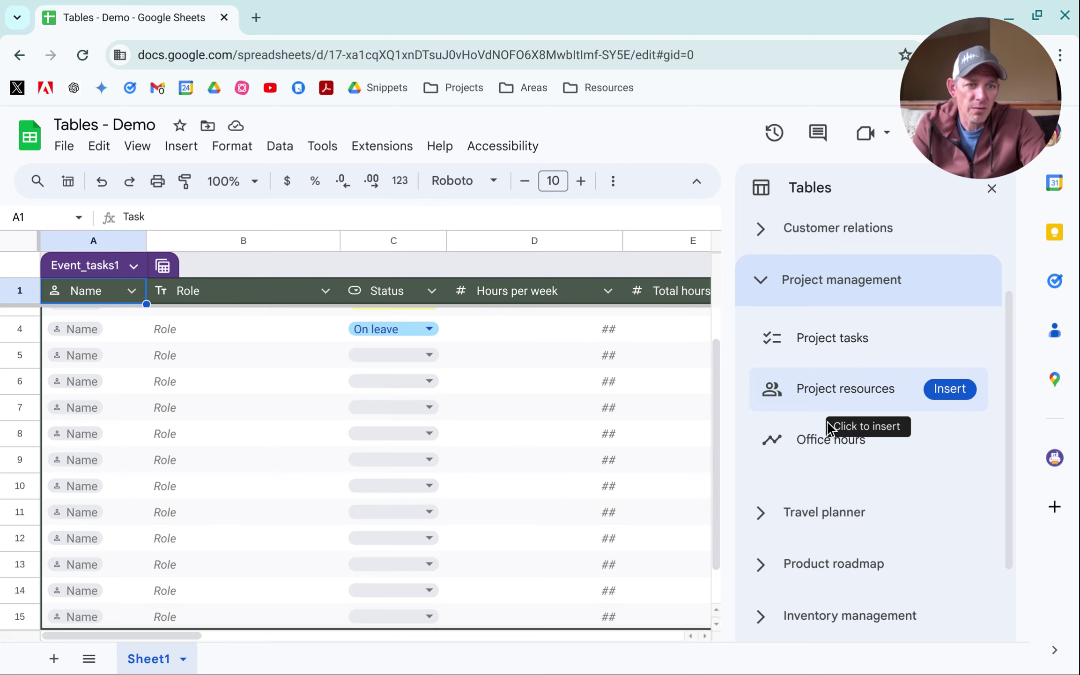
mouse_move(823, 440)
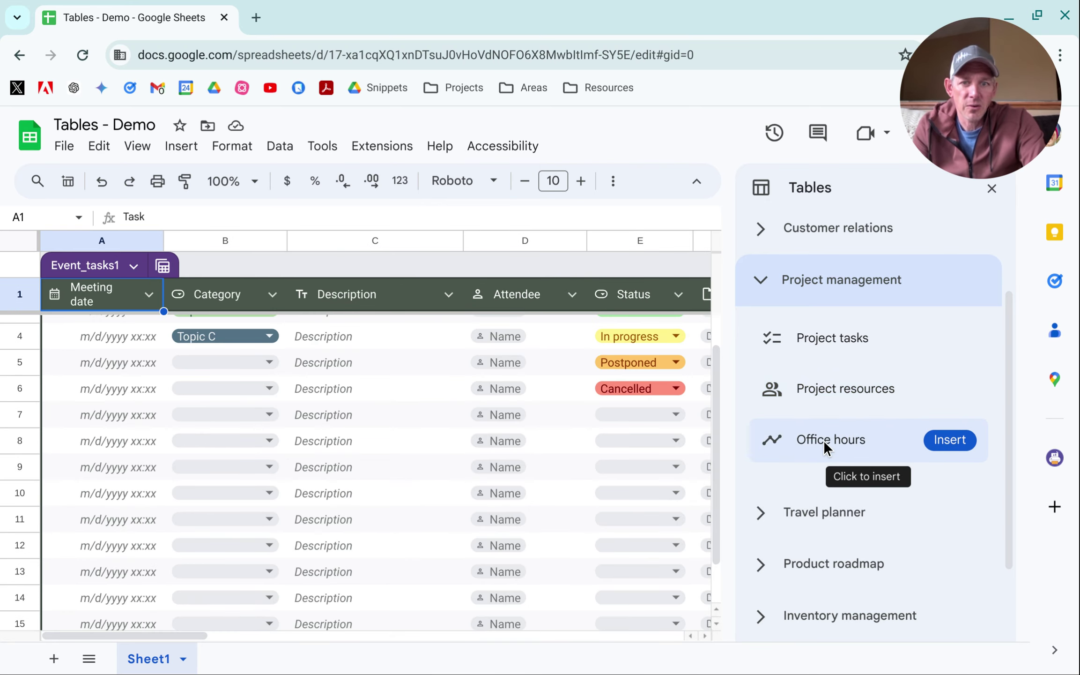
left_click(810, 513)
Expand Product roadmap and Inventory management to preview the Inventory tracker template.
mouse_move(828, 382)
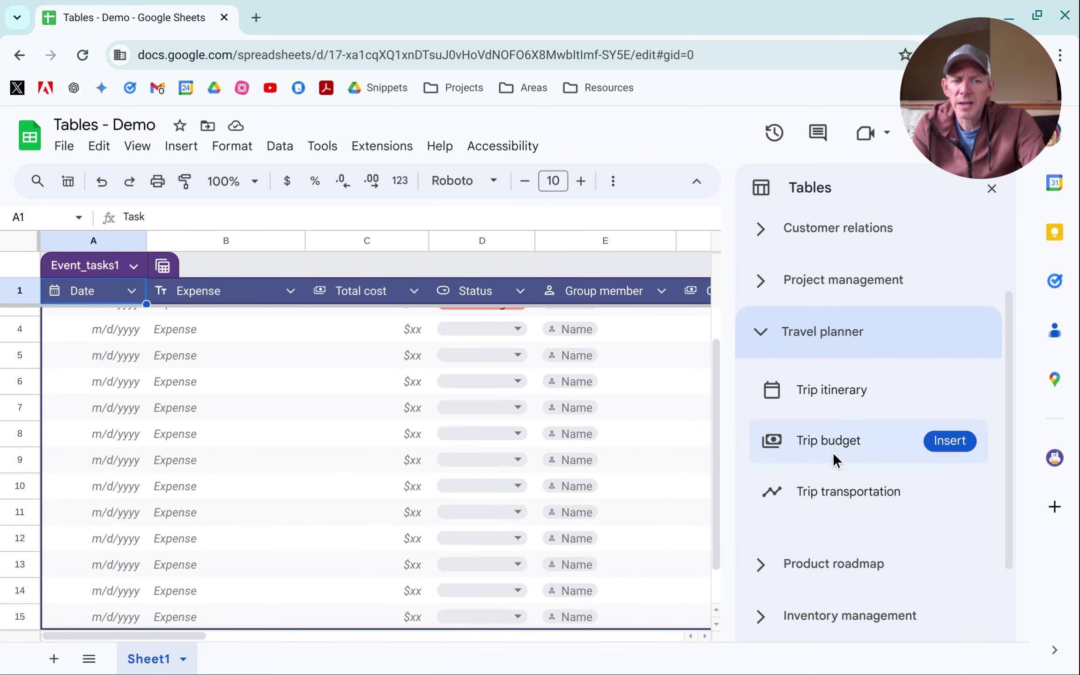
left_click(832, 593)
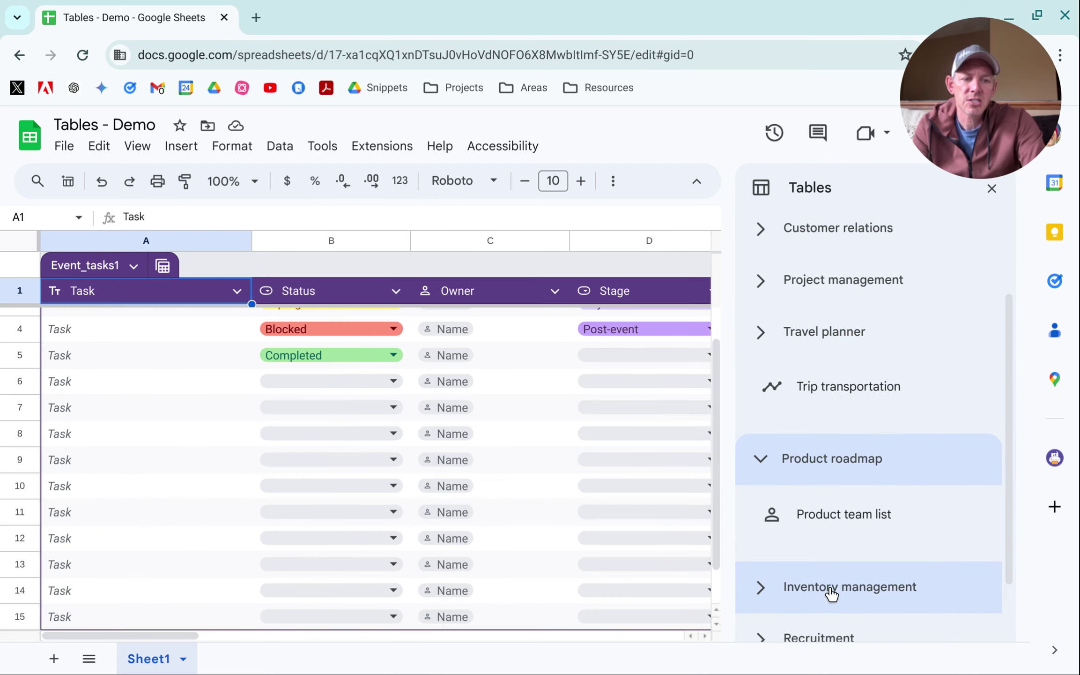
mouse_move(852, 491)
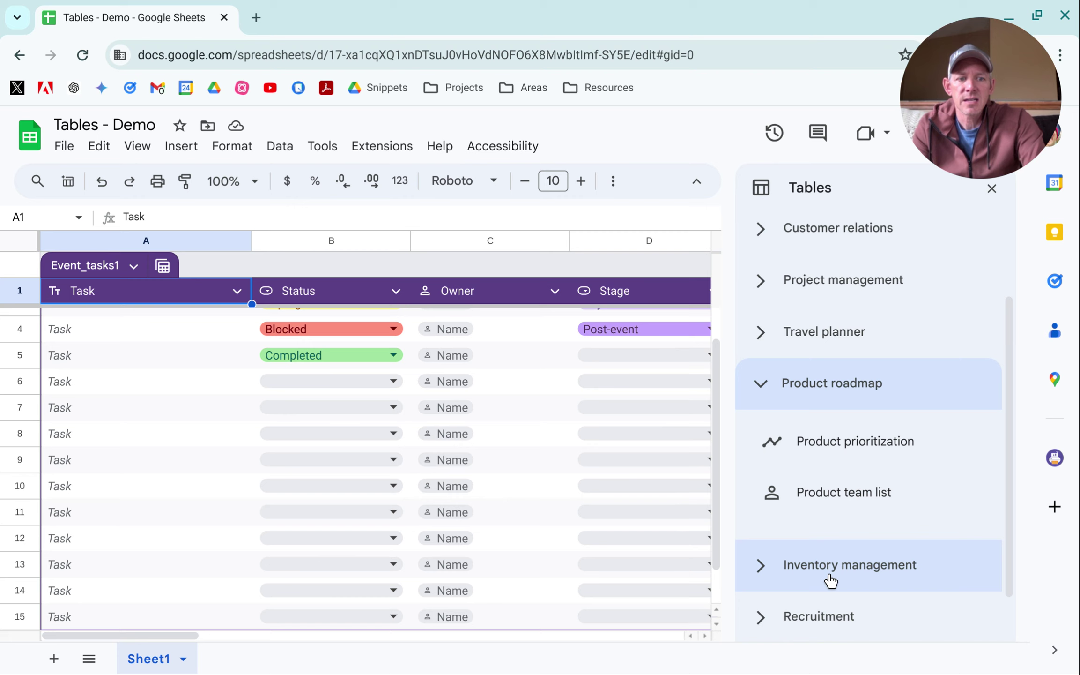
left_click(825, 573)
mouse_move(835, 541)
scroll(853, 542, "down", 3)
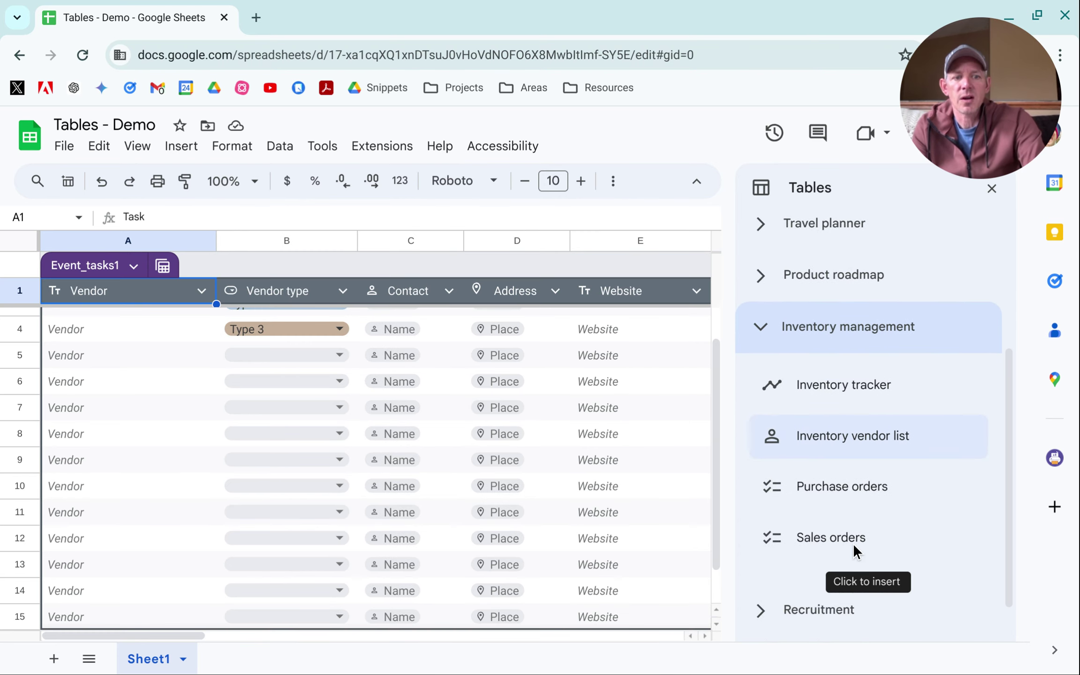
mouse_move(862, 420)
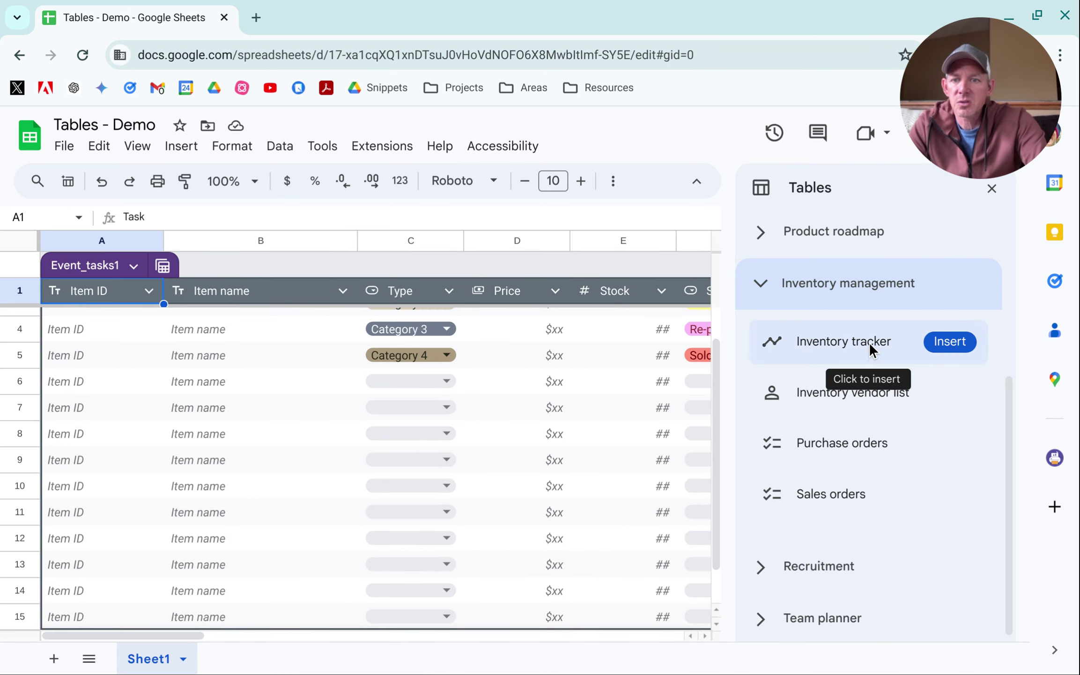
Insert Inventory tracker as table Inventory_tracker1 on Sheet2, close the Tables panel, and open the table menu.
left_click(869, 342)
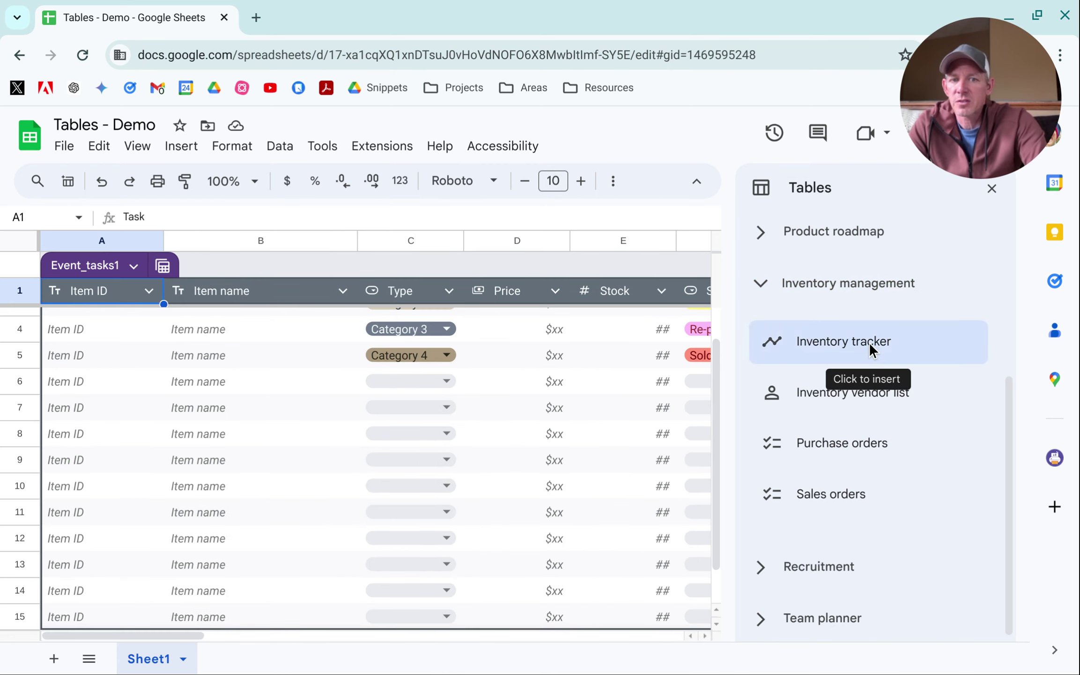
left_click(992, 189)
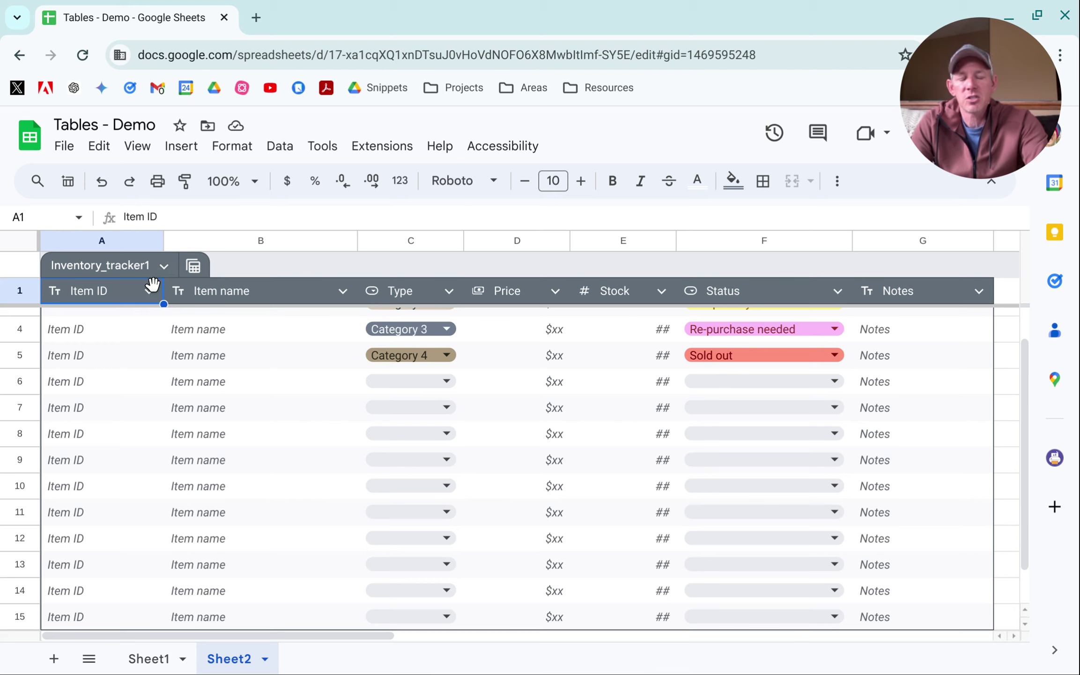
left_click(164, 265)
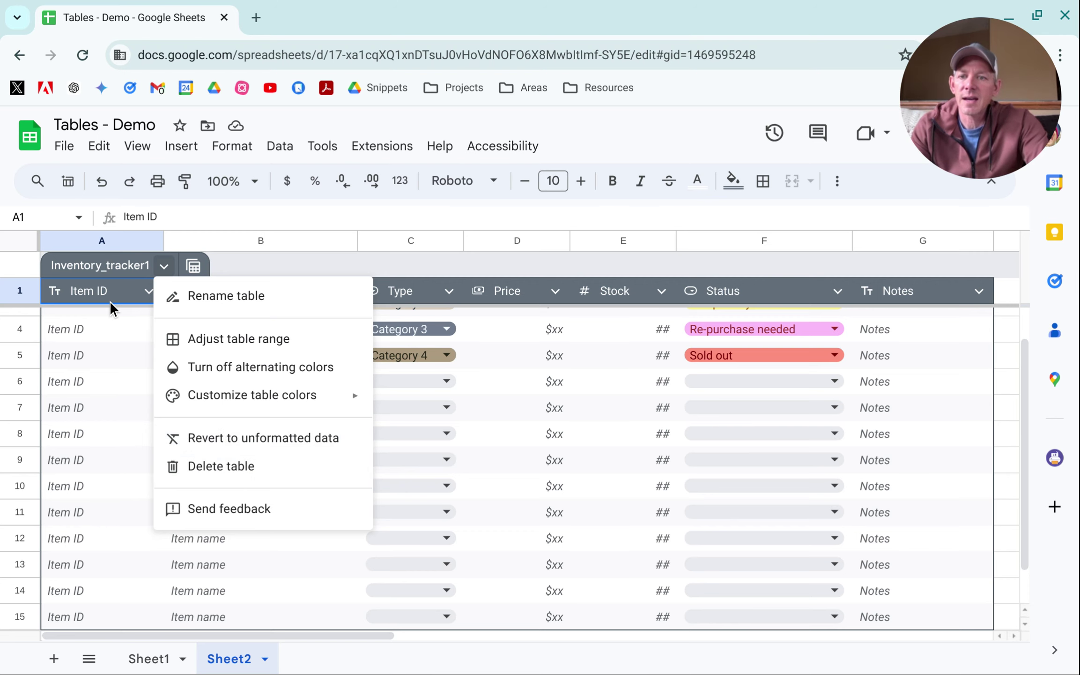
left_click(134, 296)
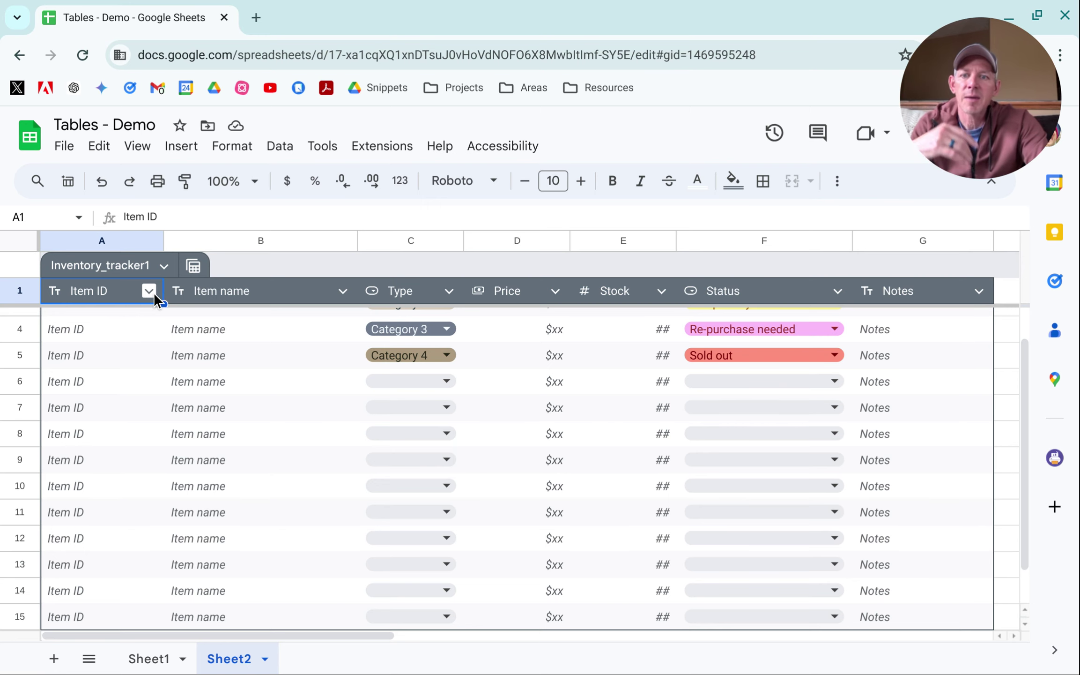
left_click(150, 291)
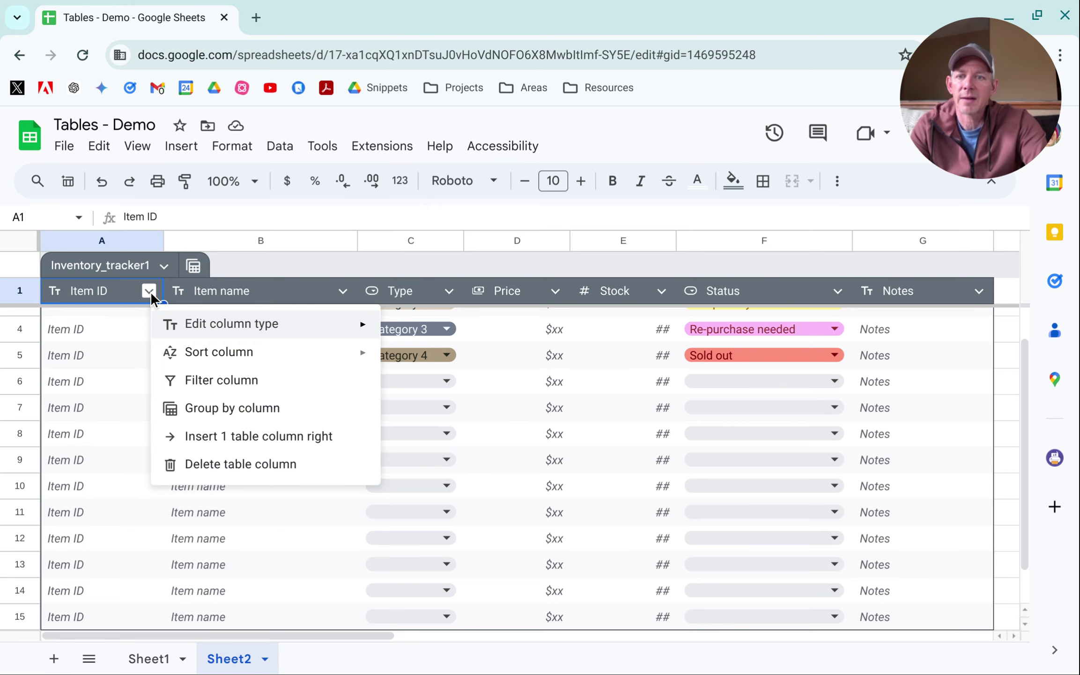
mouse_move(186, 330)
mouse_move(219, 357)
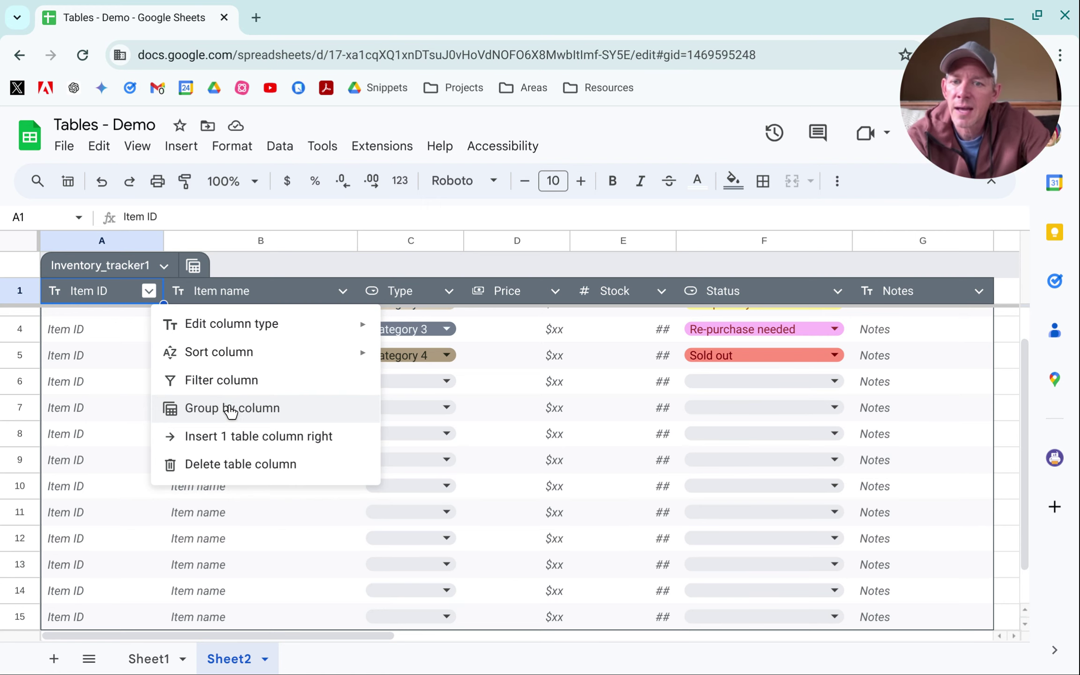
left_click(331, 292)
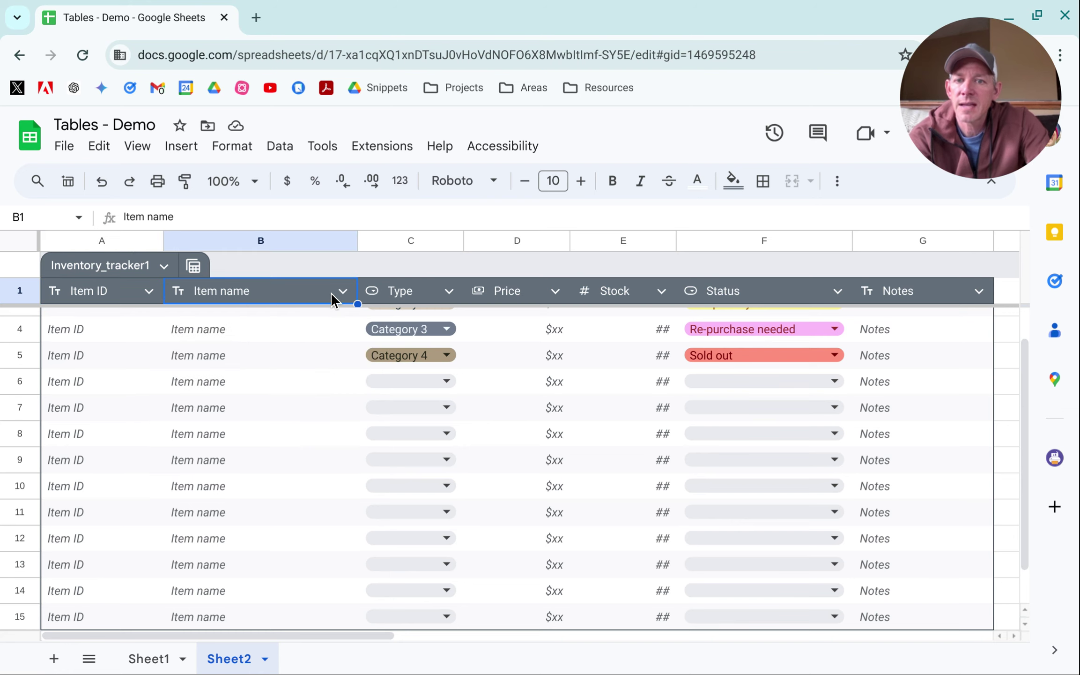
left_click(344, 291)
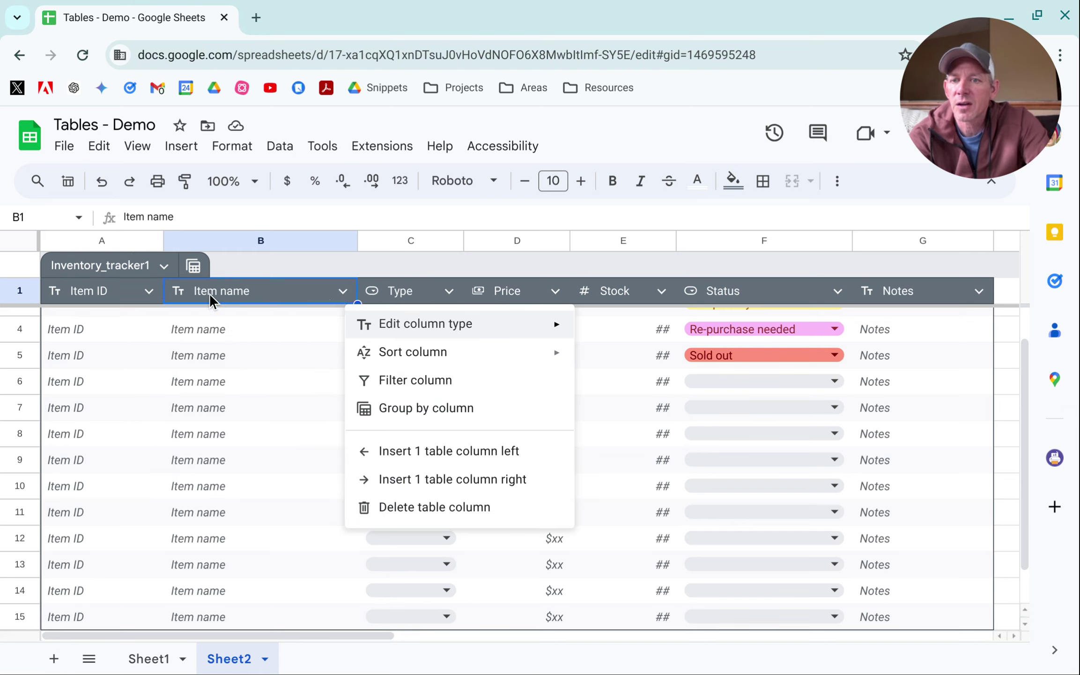
right_click(335, 287)
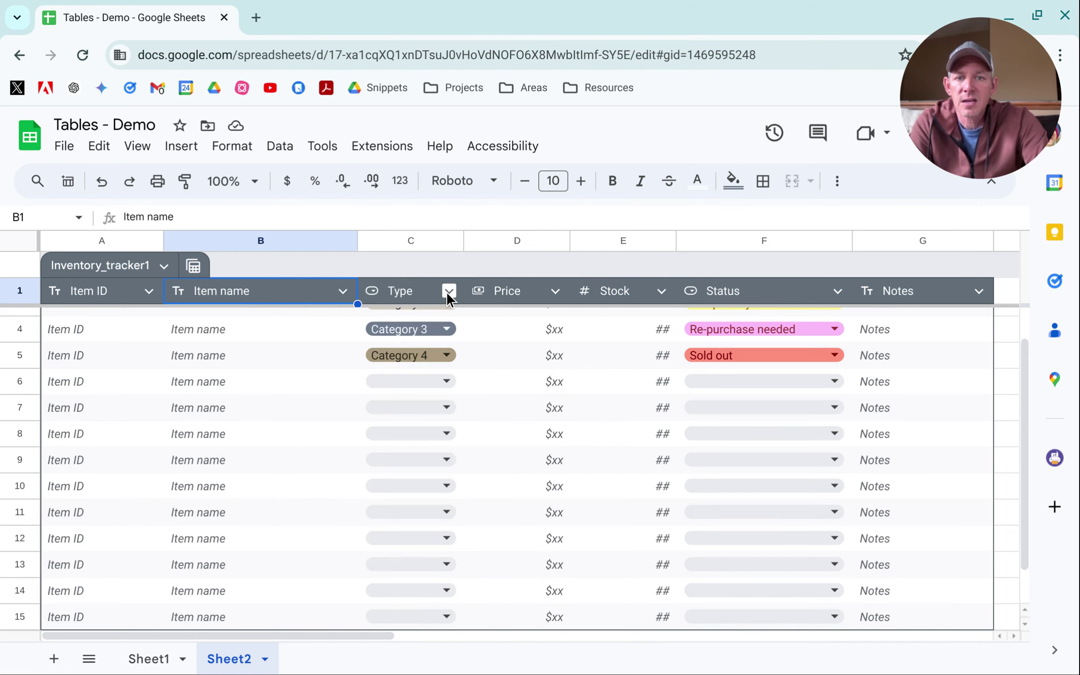
Open the Type column's Data validation rules listing the Category 1–4 dropdown options.
left_click(448, 291)
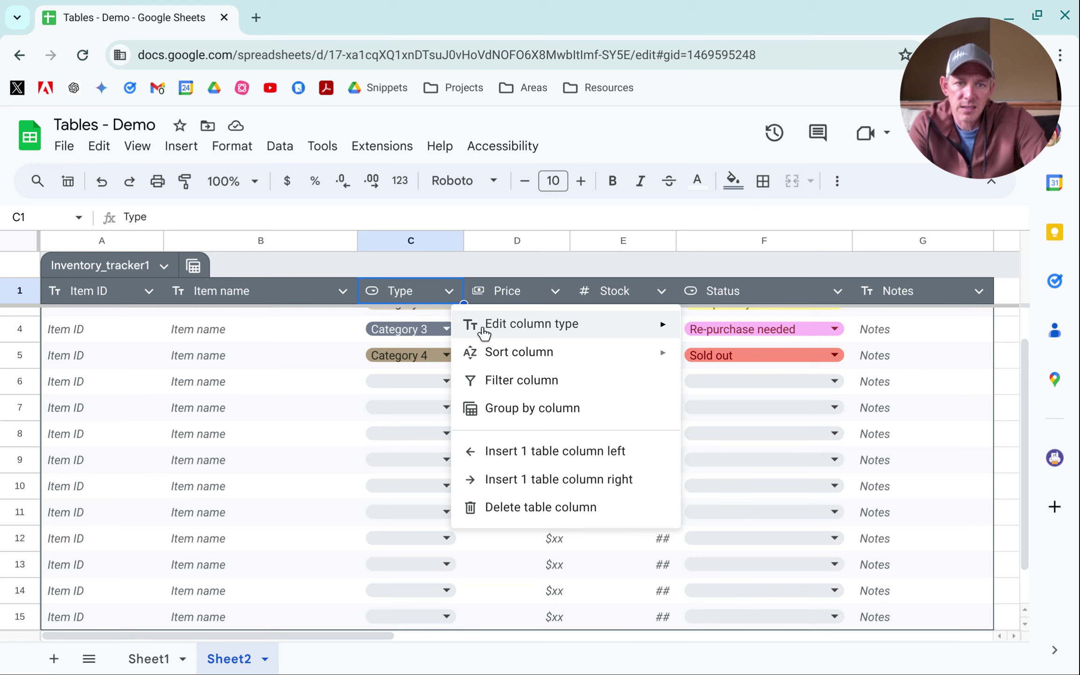
left_click(431, 329)
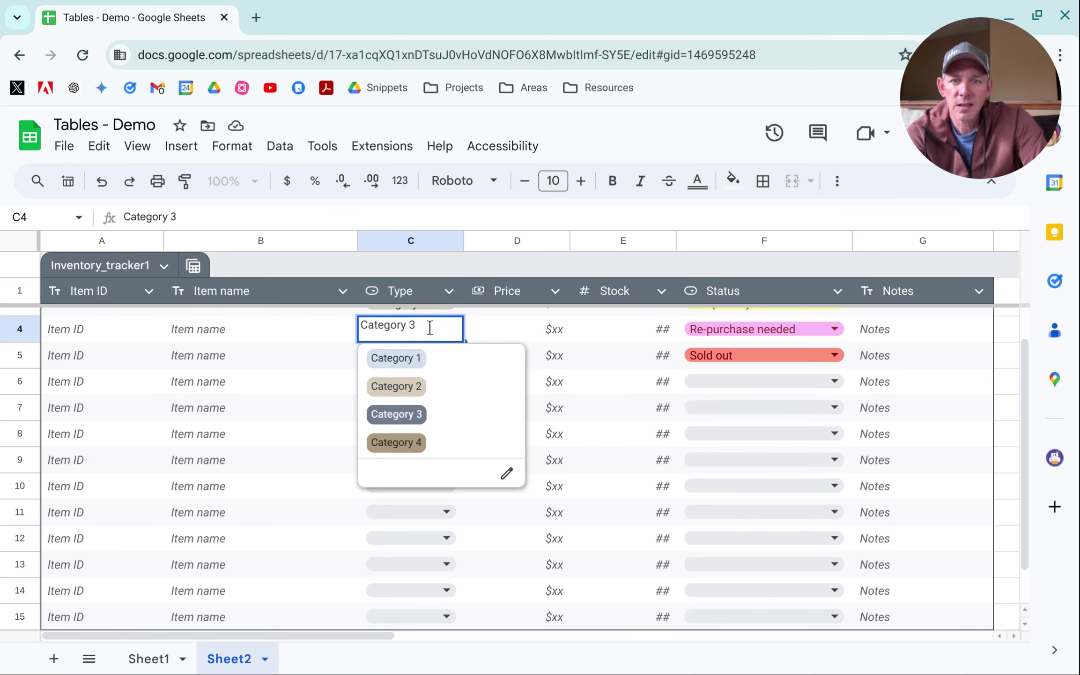
scroll(535, 372, "up", 2)
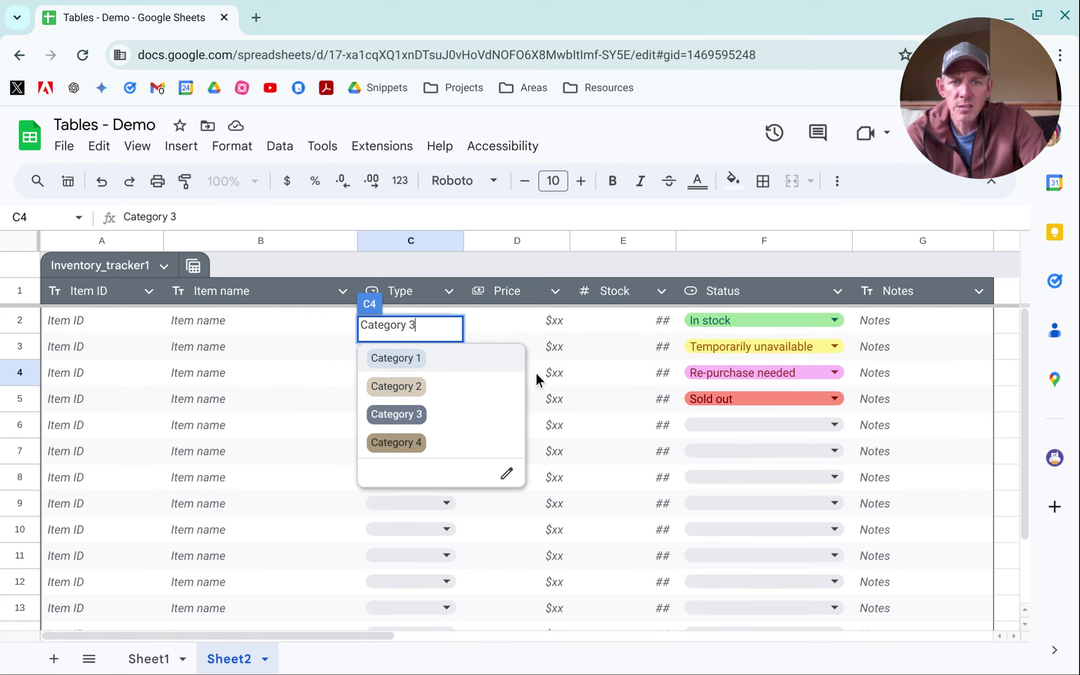
left_click(538, 347)
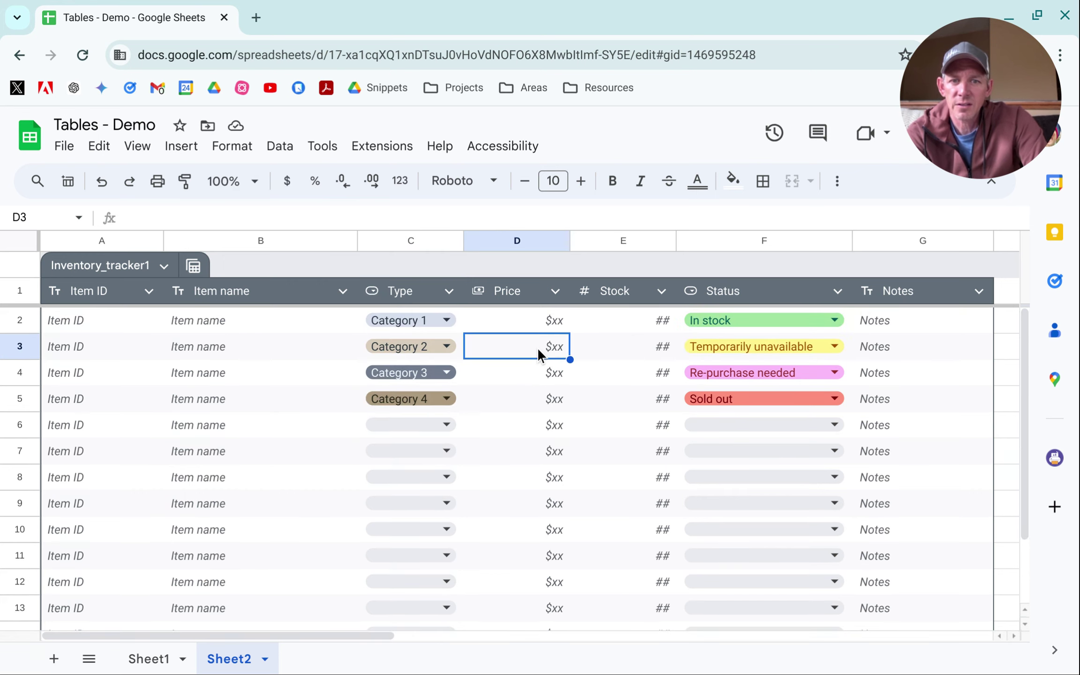
left_click(420, 319)
left_click(506, 464)
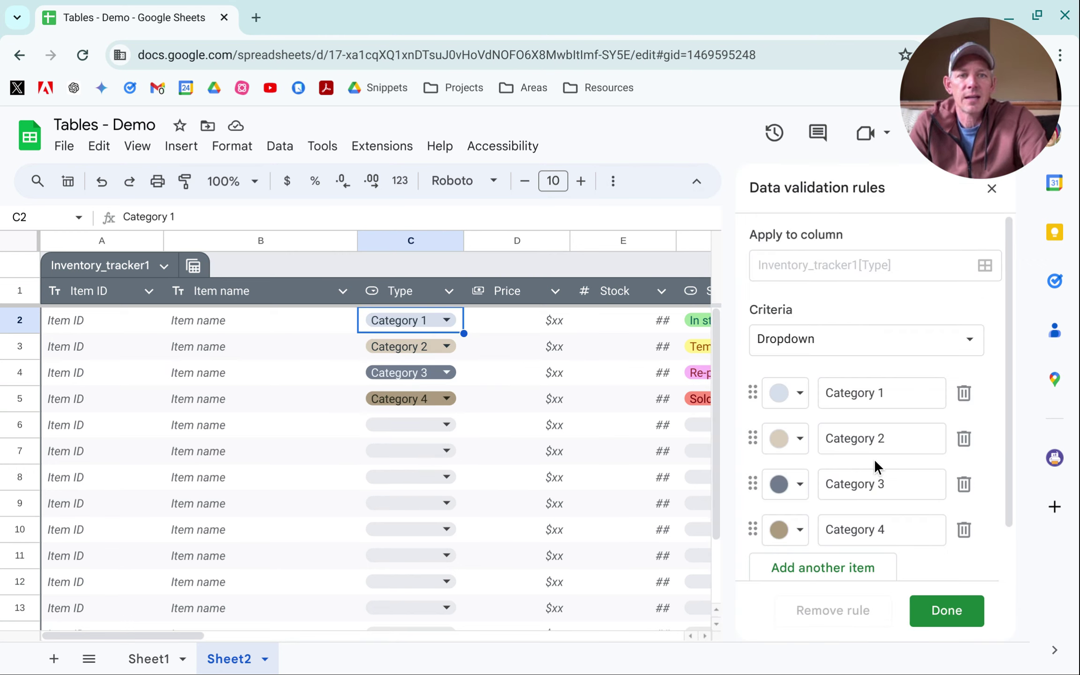
scroll(820, 477, "down", 2)
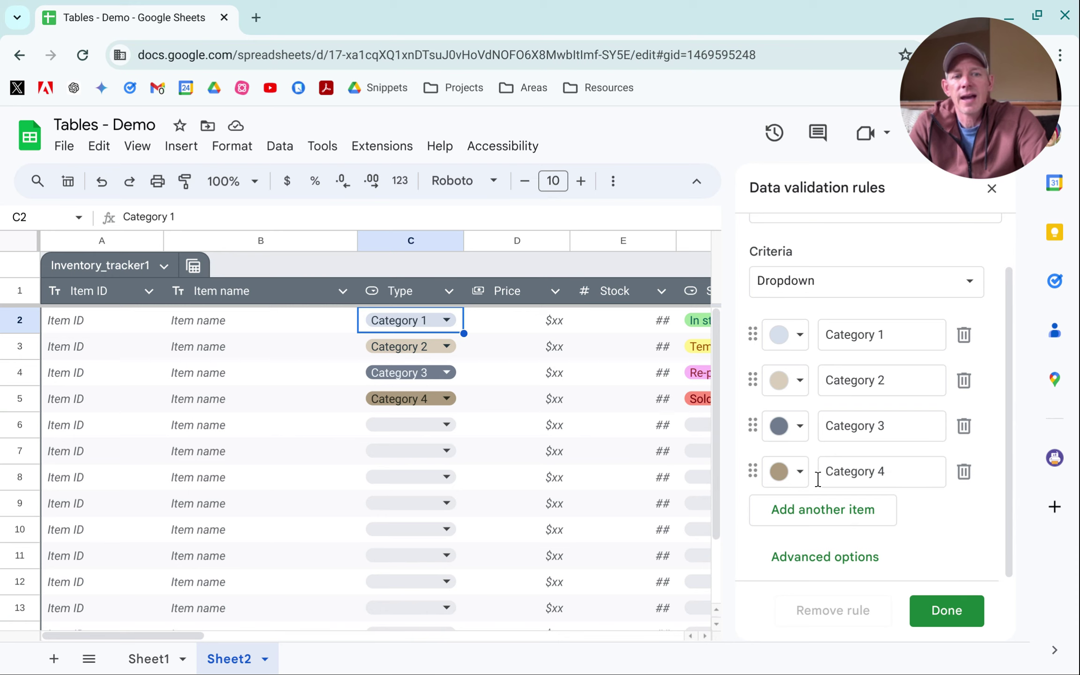